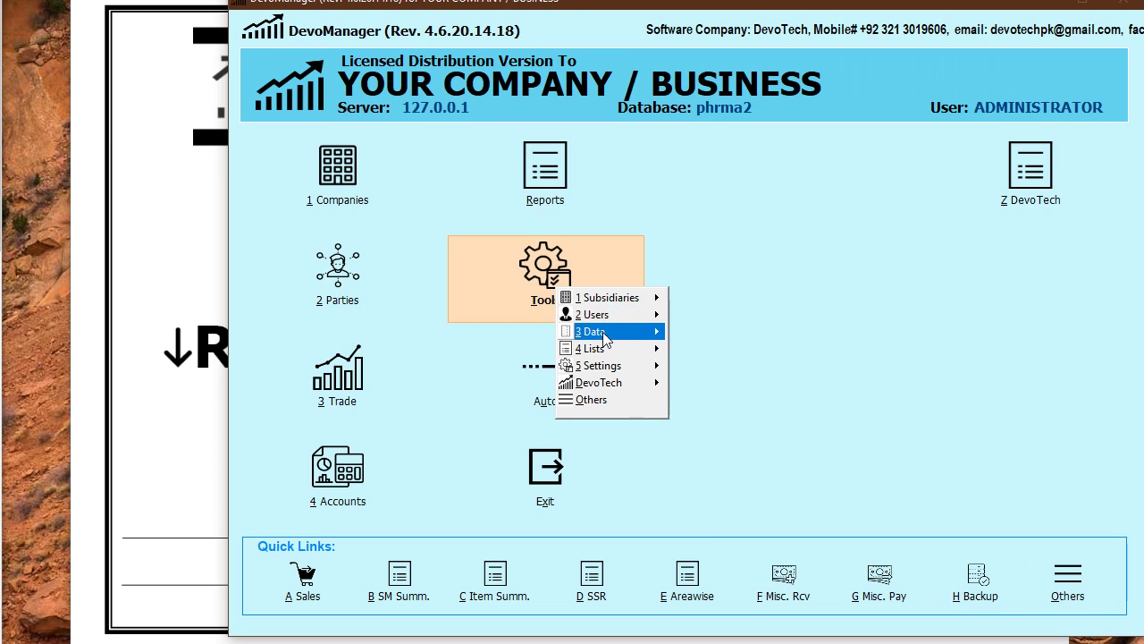
Open the data Closing form, examine its new-period database, backup drive and closing date fields, and leave it
click(431, 363)
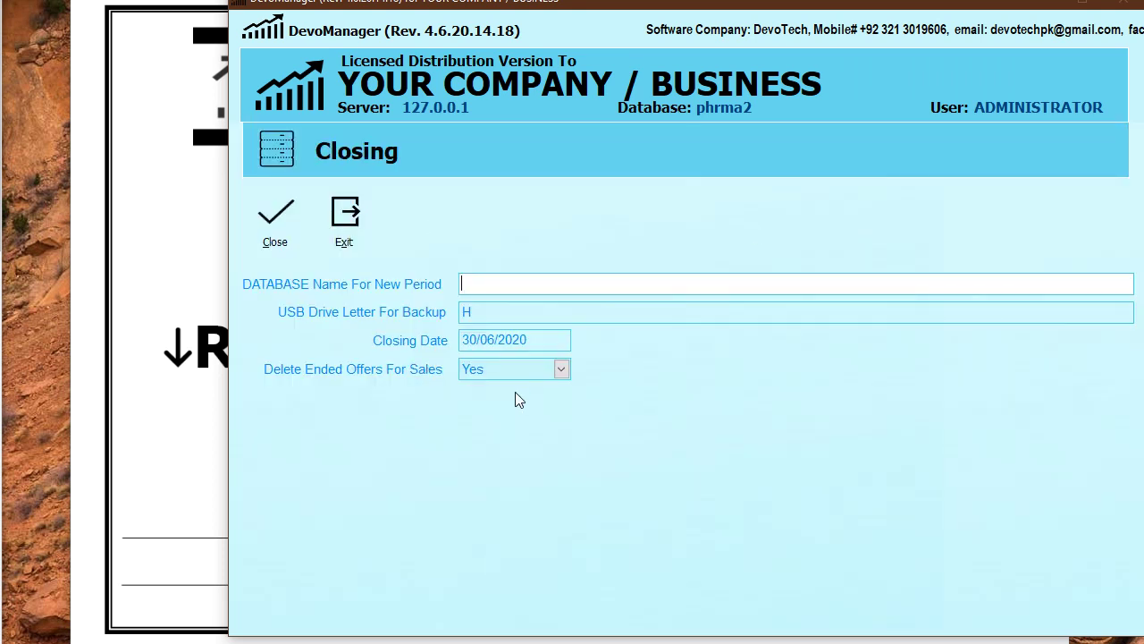
drag(500, 13, 377, 18)
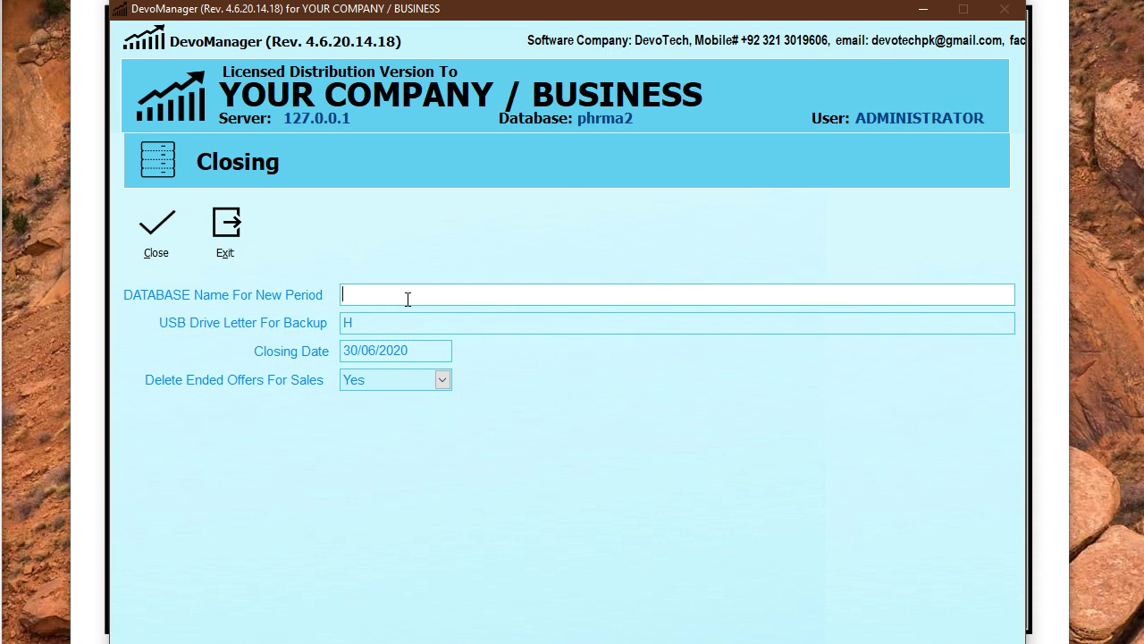
click(249, 239)
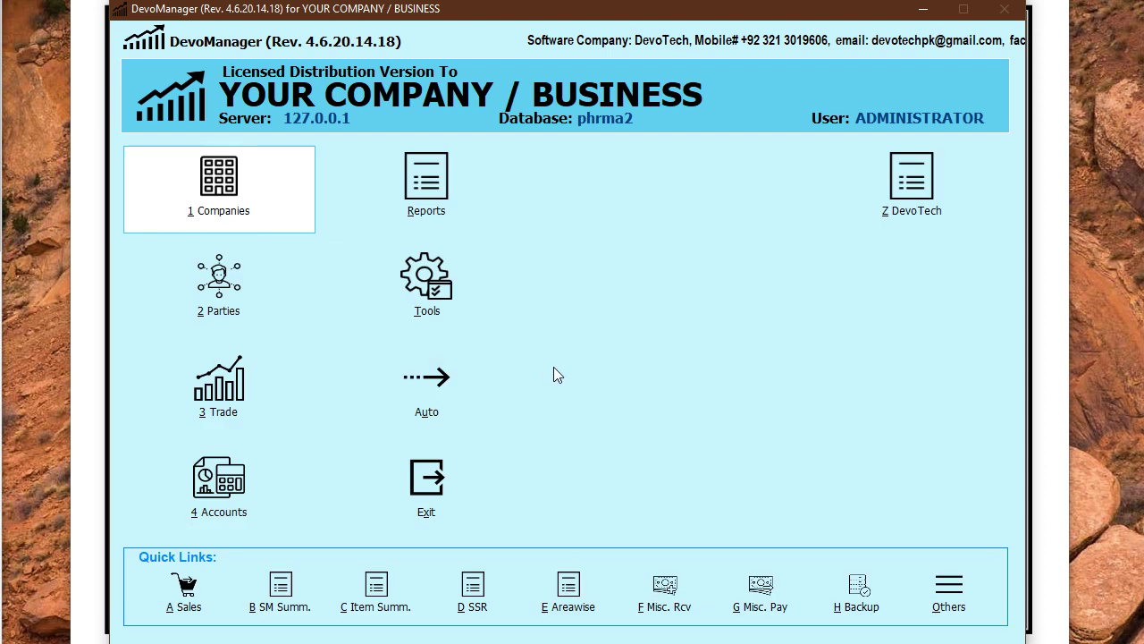
Open the company record for A.K DISTRIBUTORS (RG) by searching the companies for names starting with A
click(226, 205)
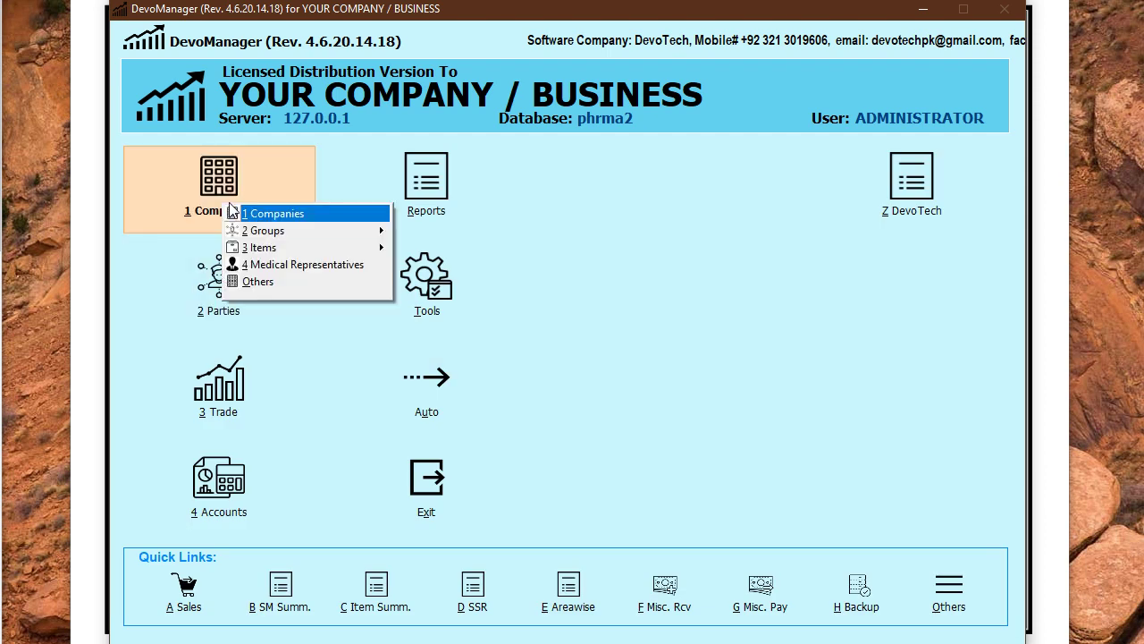
mouse_move(276, 248)
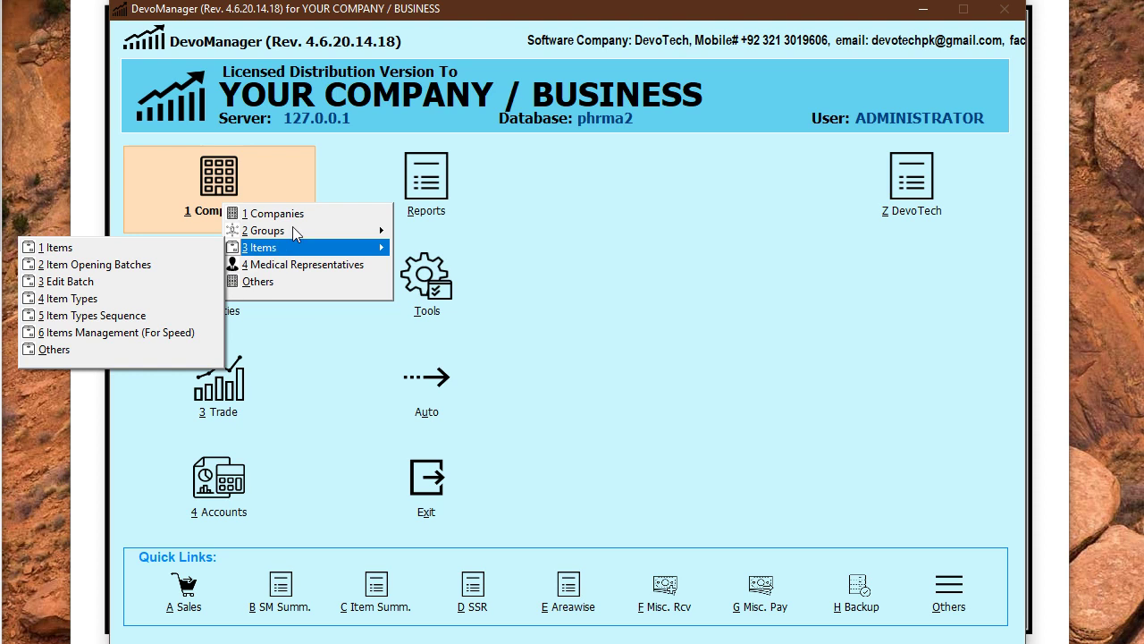
click(297, 218)
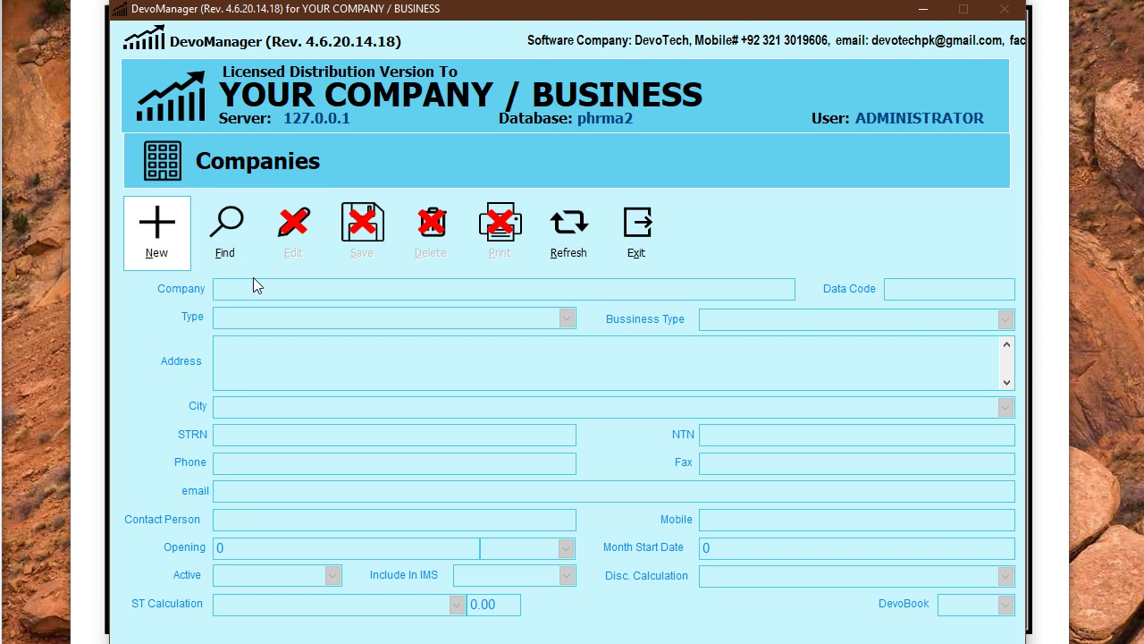
click(228, 246)
text(A)
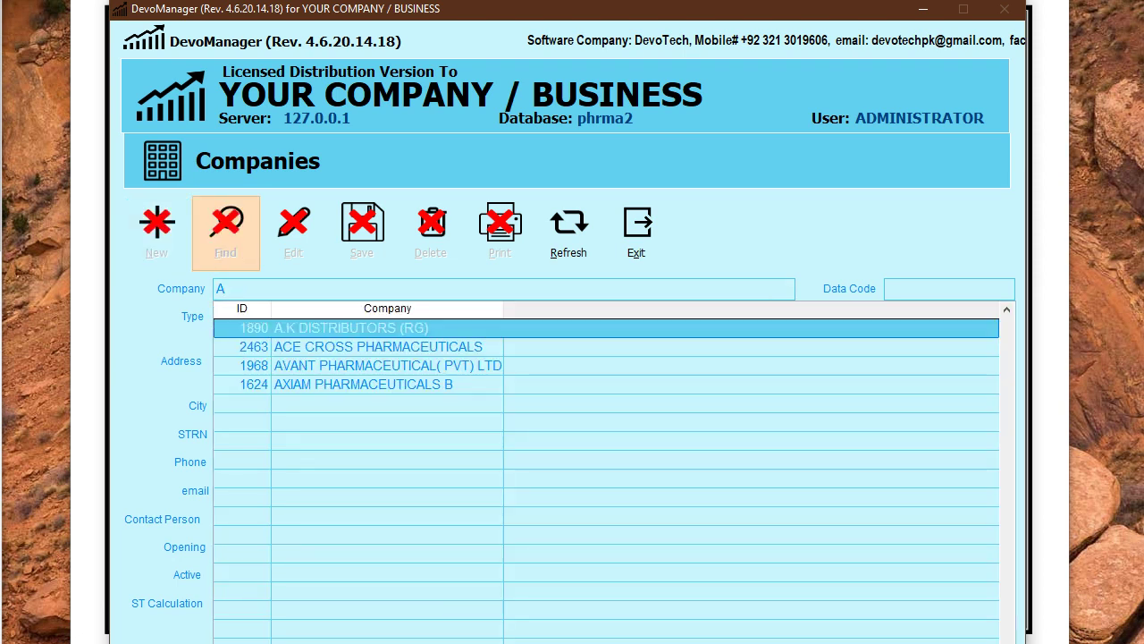
key(Return)
Try to delete the loaded company record, dismiss the messages and leave the Companies form
click(435, 254)
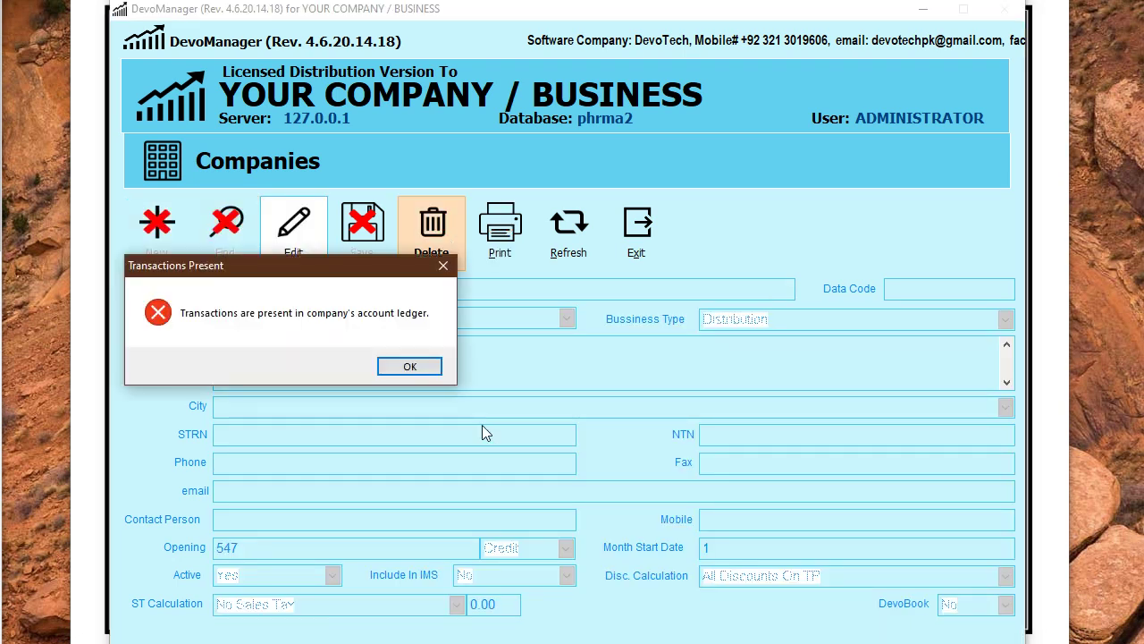
click(409, 366)
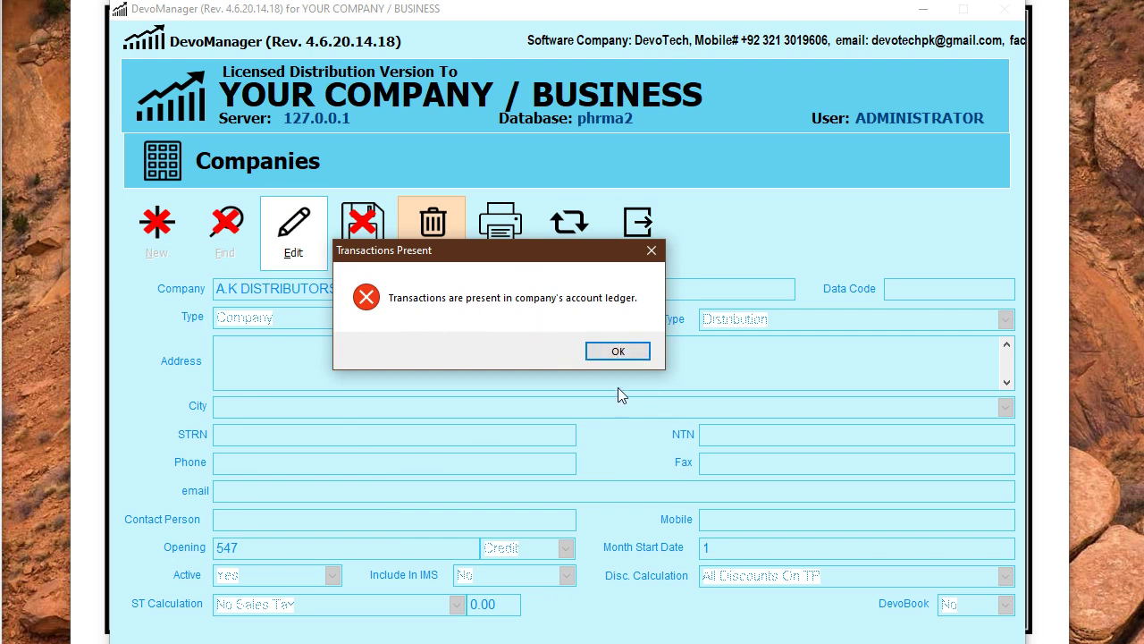
click(619, 351)
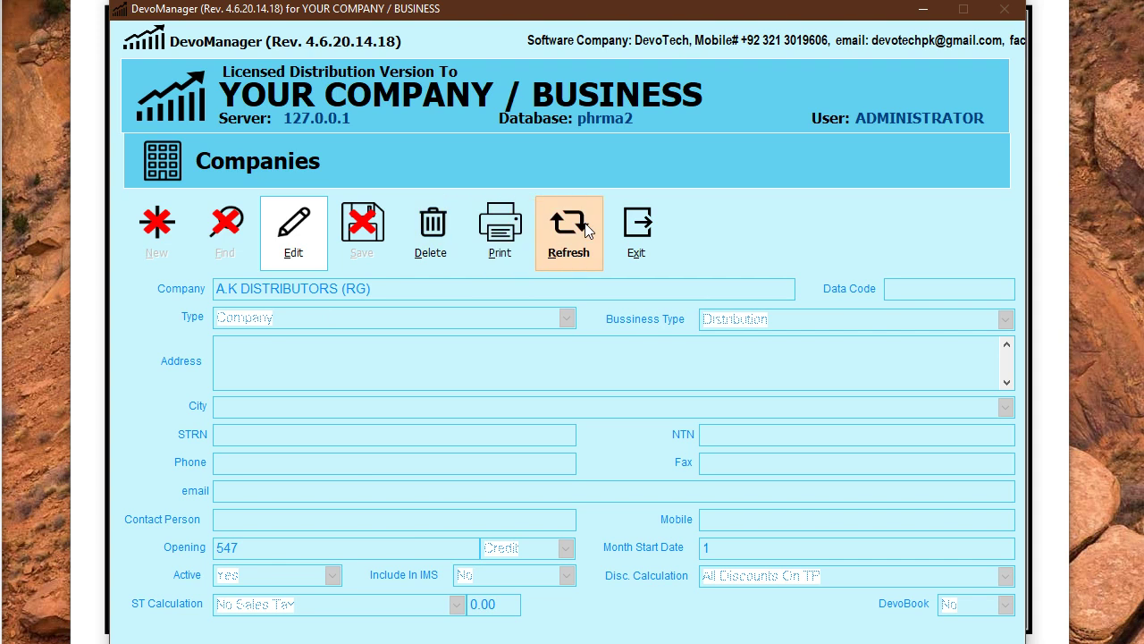
click(658, 225)
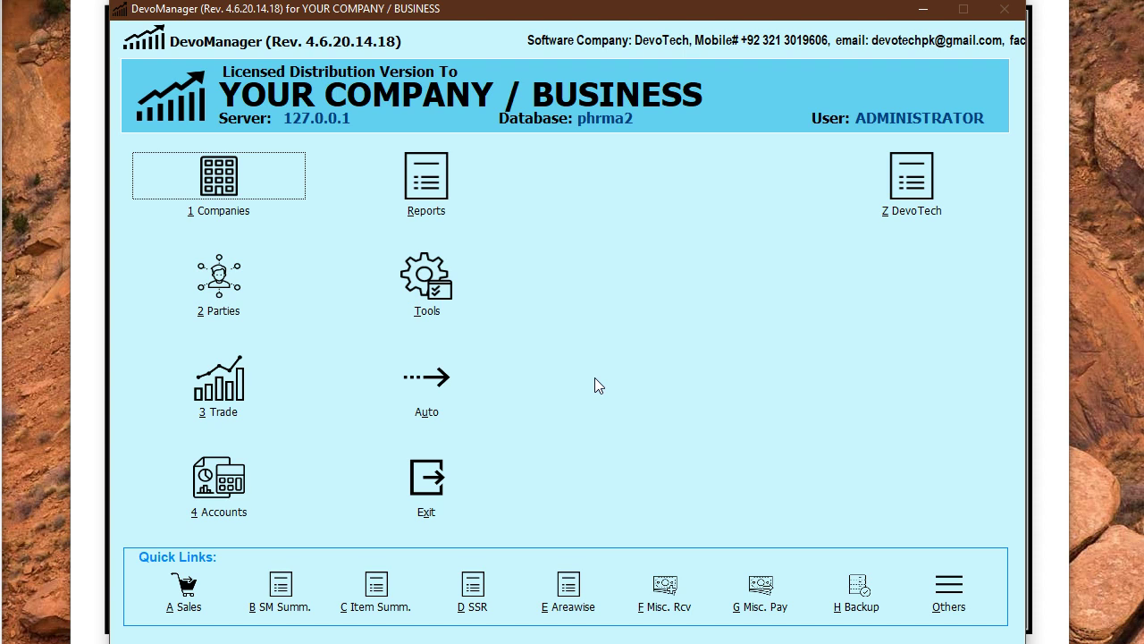
Delete all pending AutoSMS messages and confirm the deletion
click(436, 413)
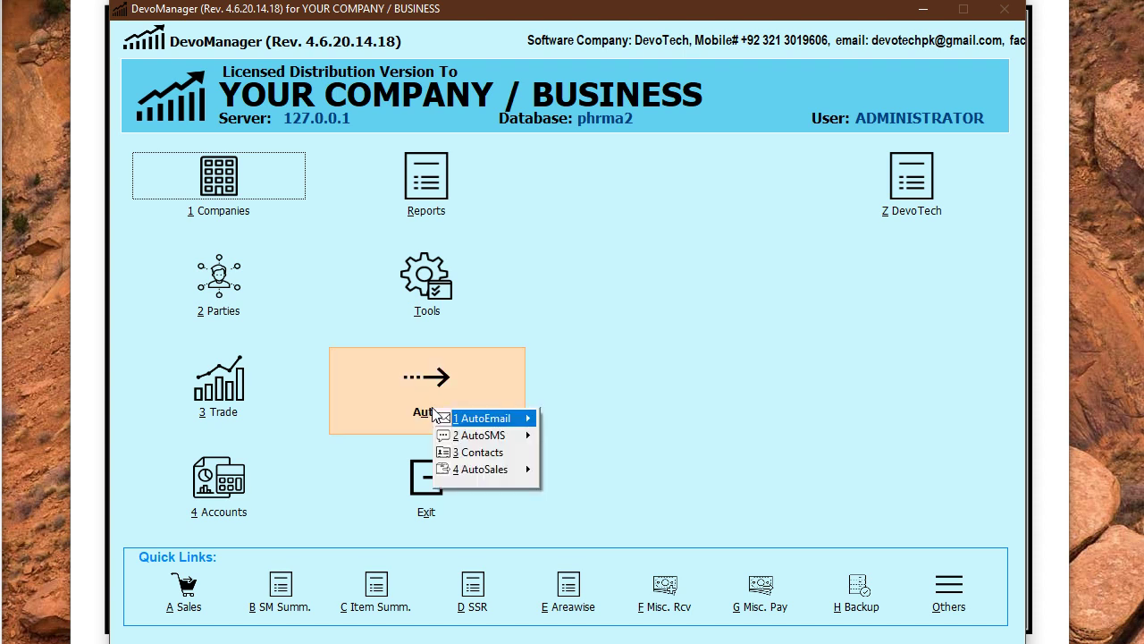
click(417, 402)
click(417, 399)
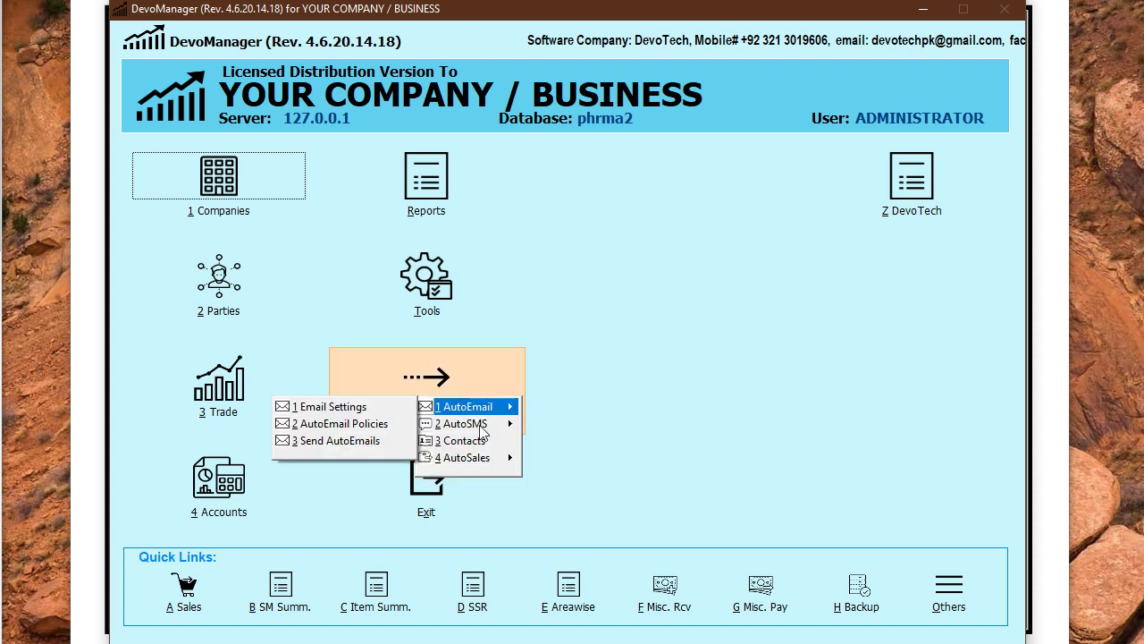
click(478, 425)
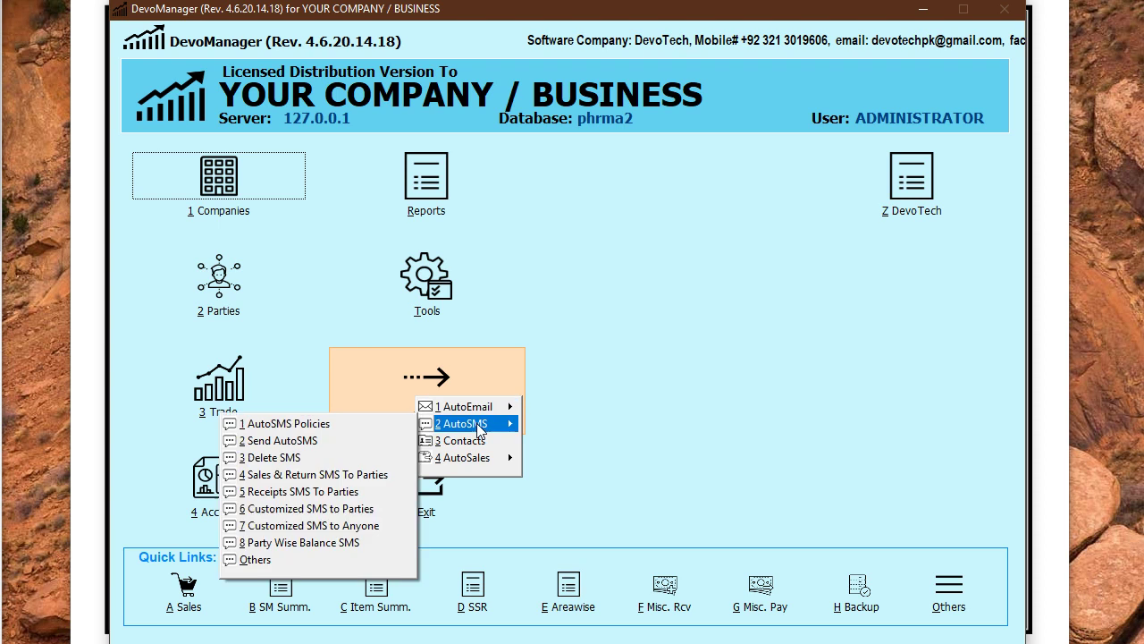
click(278, 458)
drag(304, 274, 511, 262)
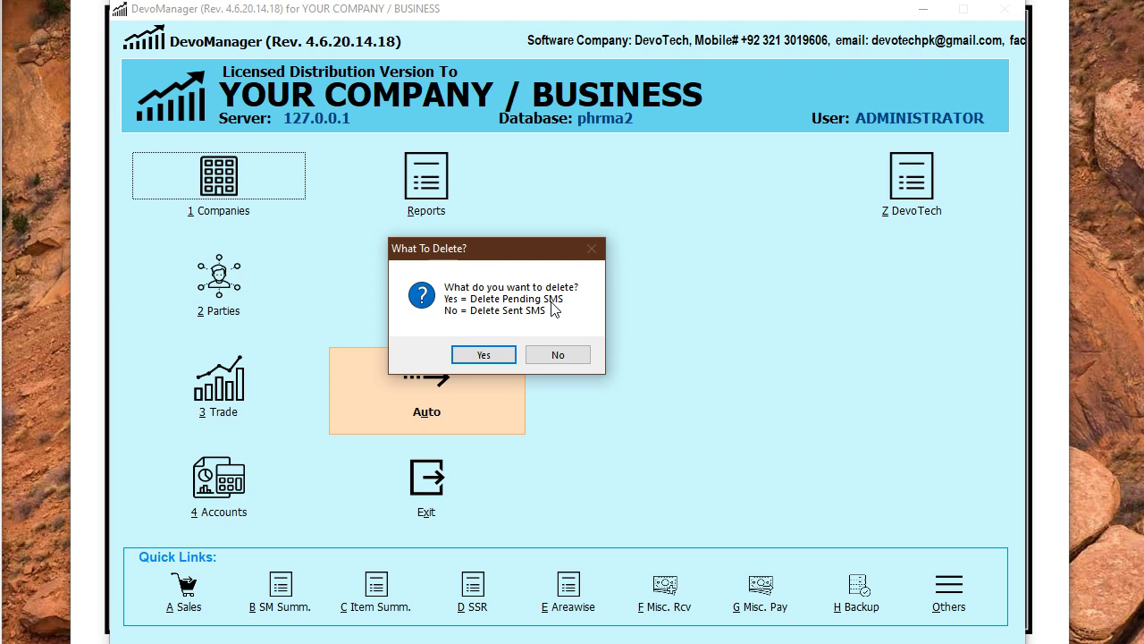
click(483, 355)
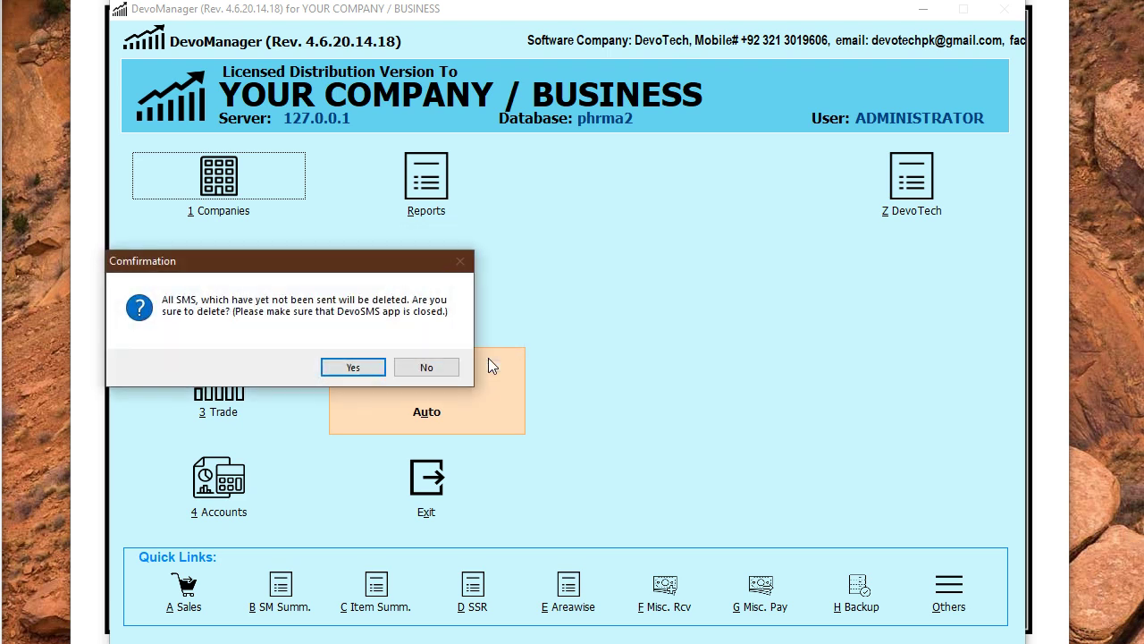
drag(349, 261, 516, 225)
click(534, 329)
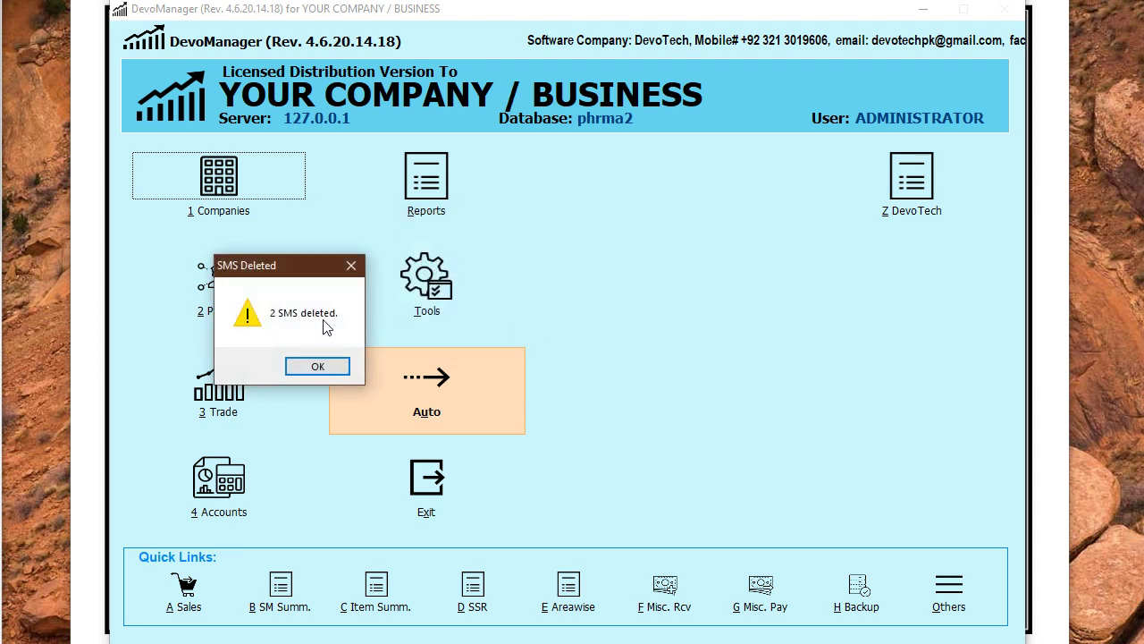
click(318, 367)
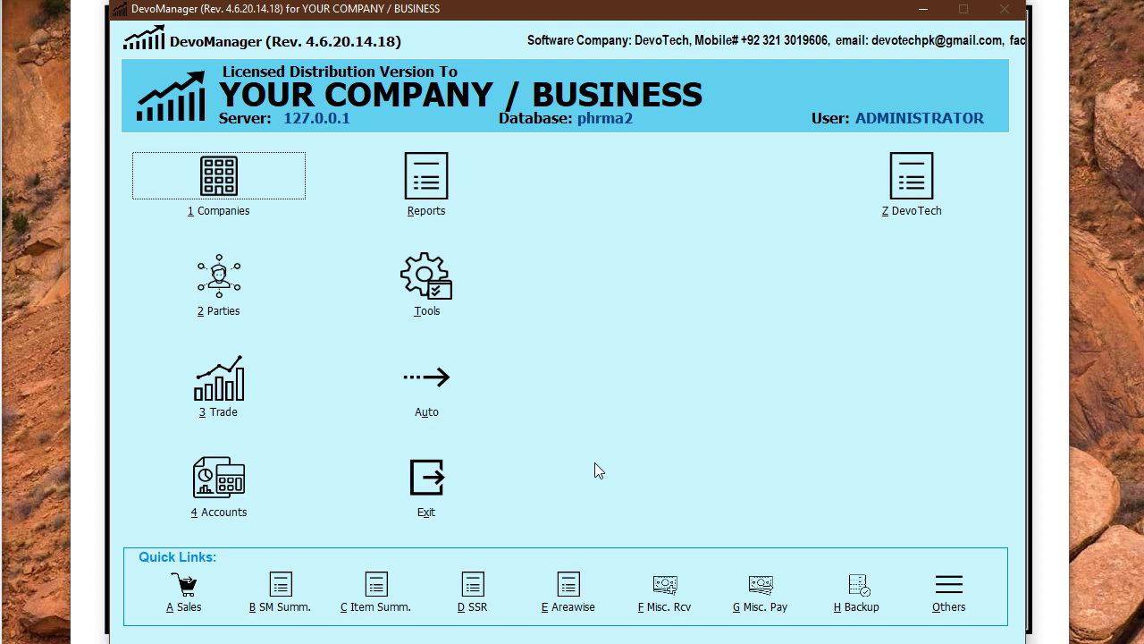
Delete all AutoSMS messages that have already been sent and confirm the deletion
click(432, 387)
click(479, 413)
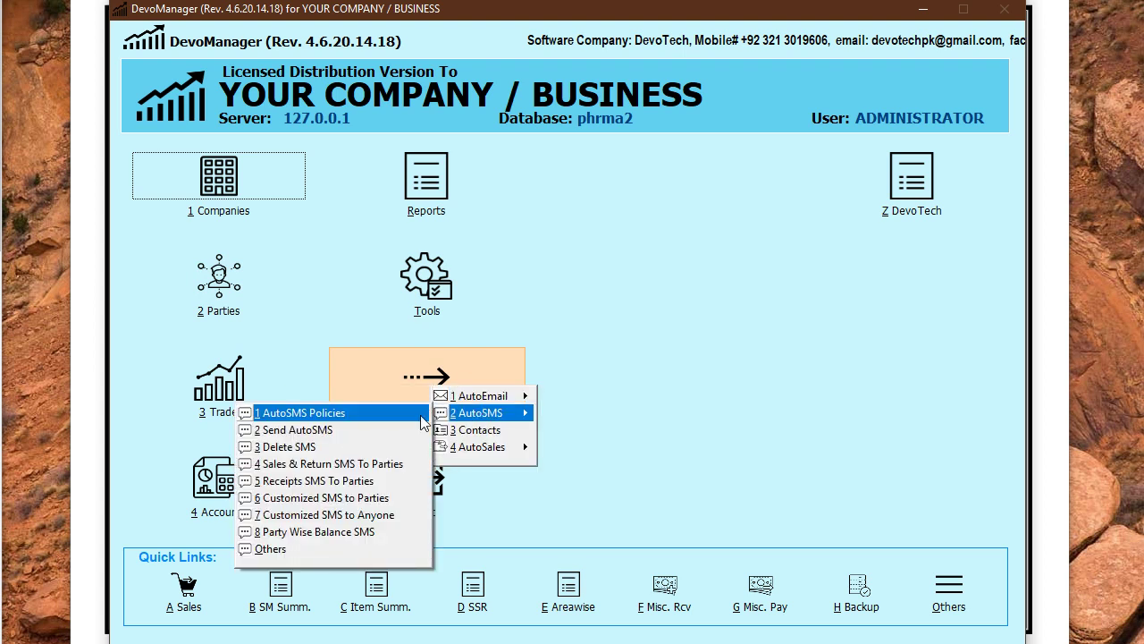
click(312, 447)
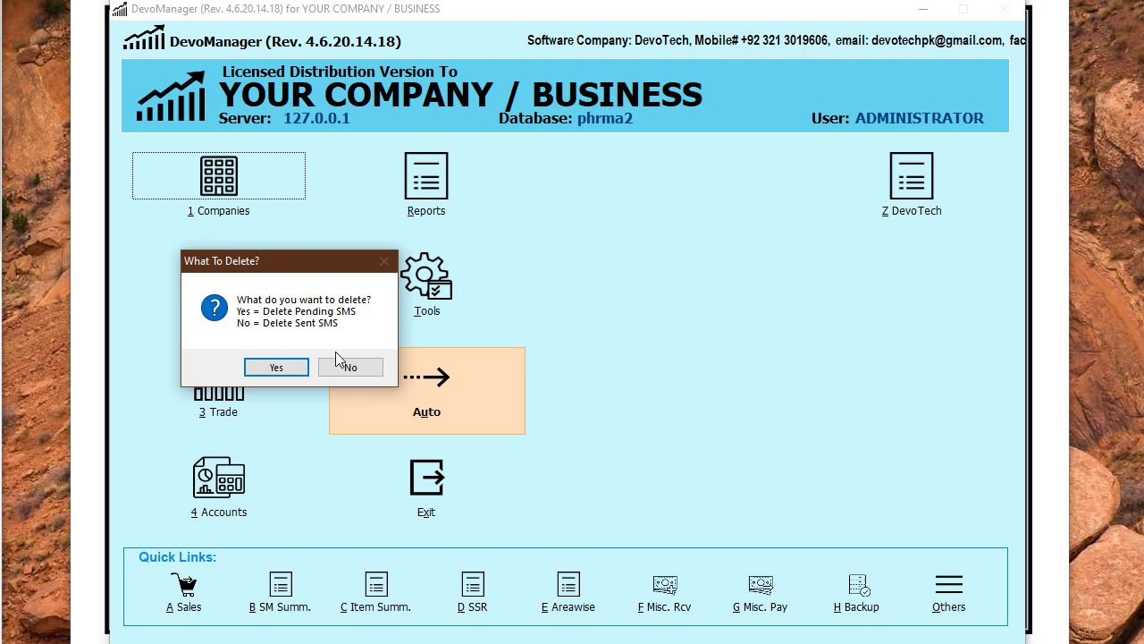
click(358, 367)
drag(315, 270, 438, 251)
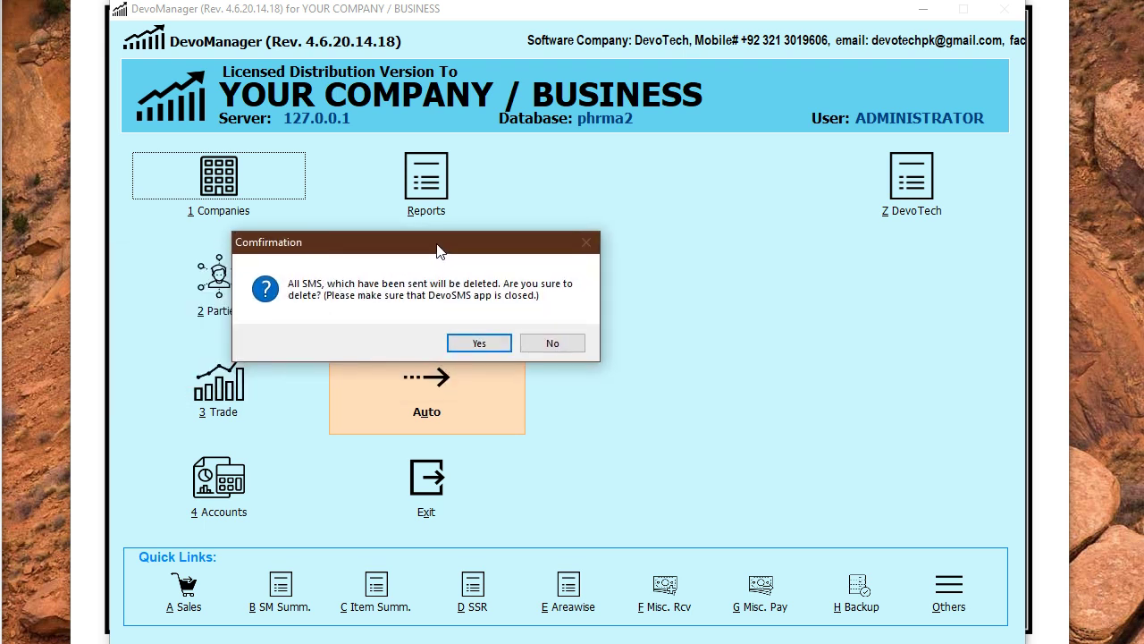
click(468, 343)
drag(268, 265, 342, 252)
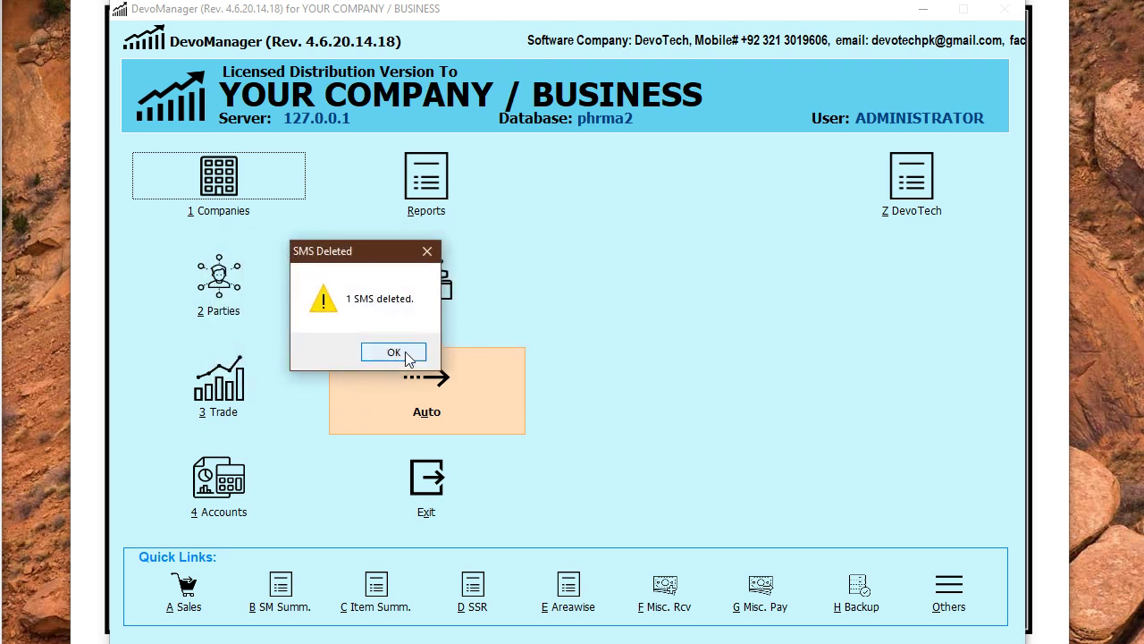
click(399, 352)
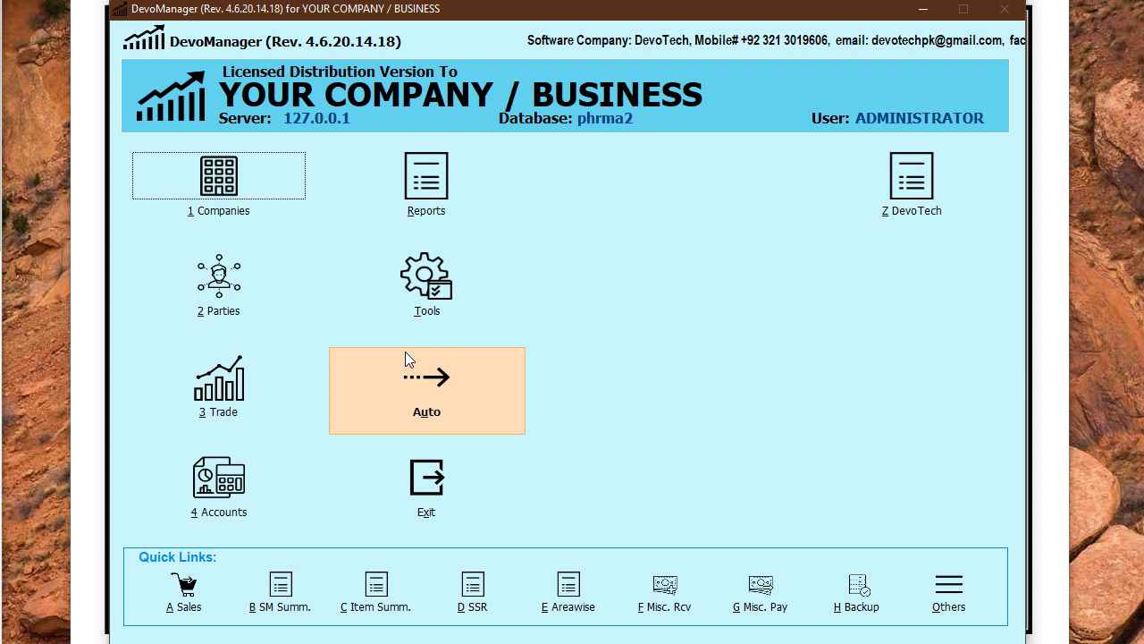
Open the Send Auto SMS form and leave it without sending anything
click(407, 412)
mouse_move(457, 438)
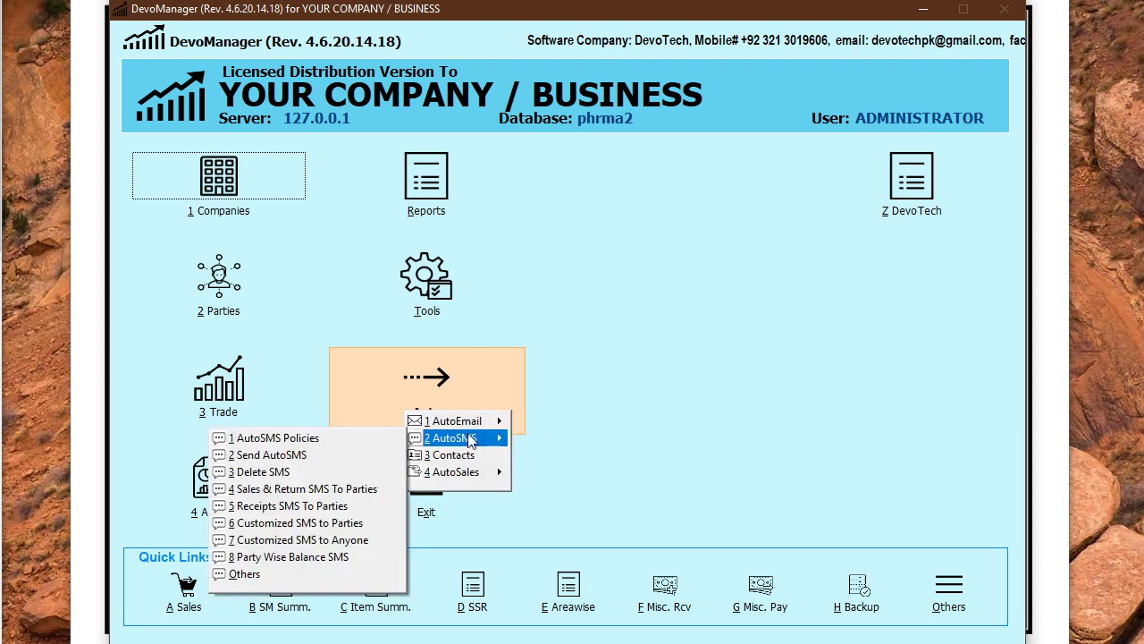
click(319, 456)
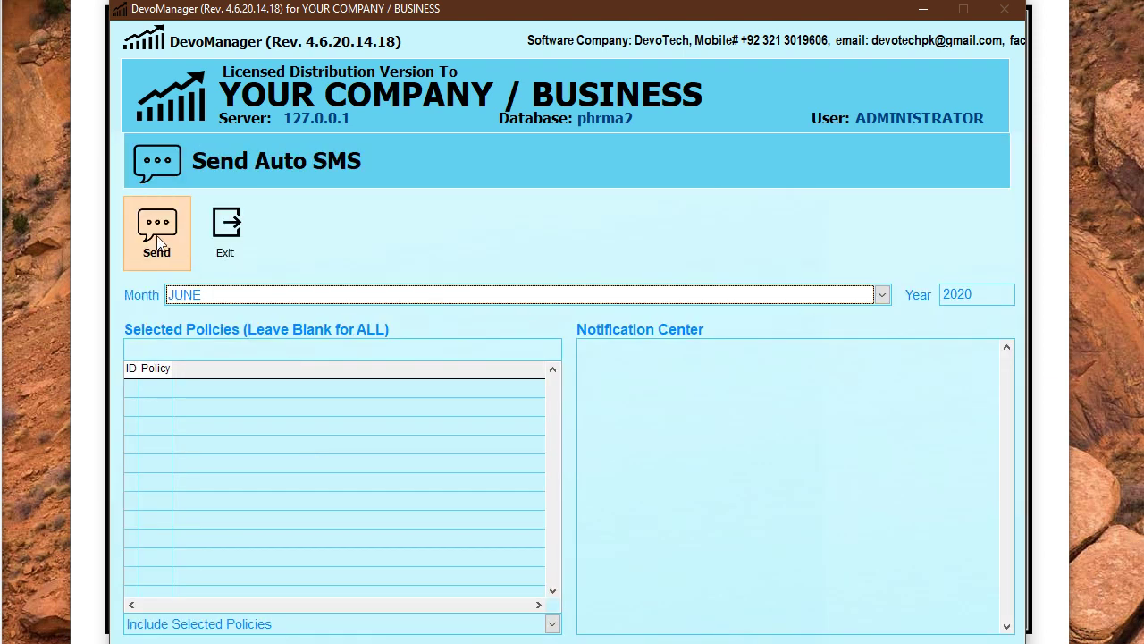
click(219, 254)
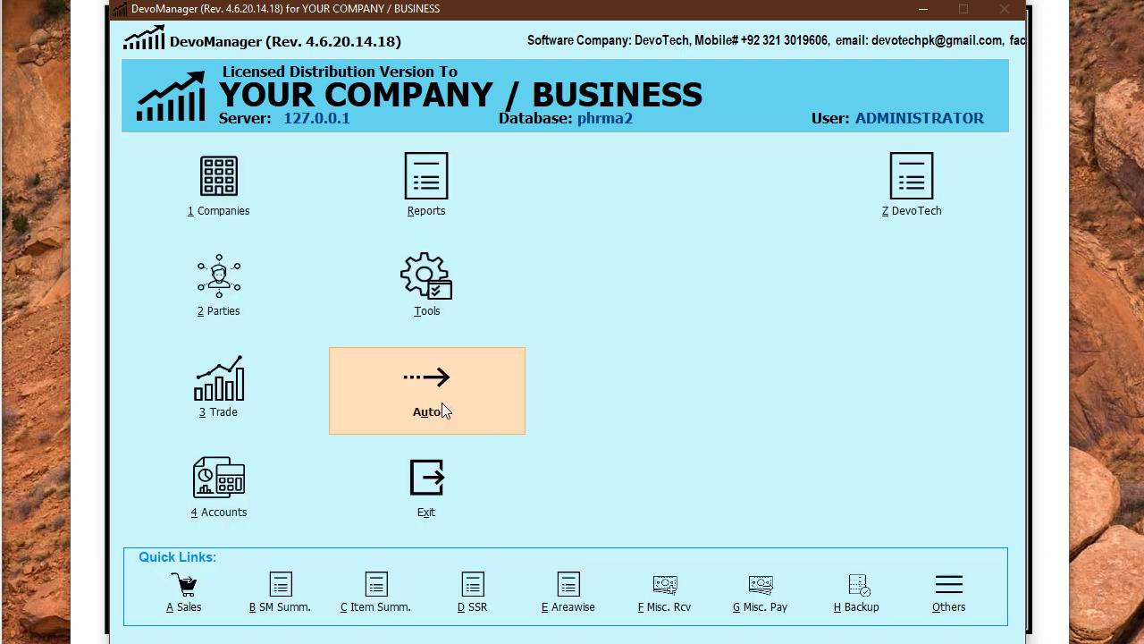
click(447, 409)
mouse_move(484, 430)
click(295, 466)
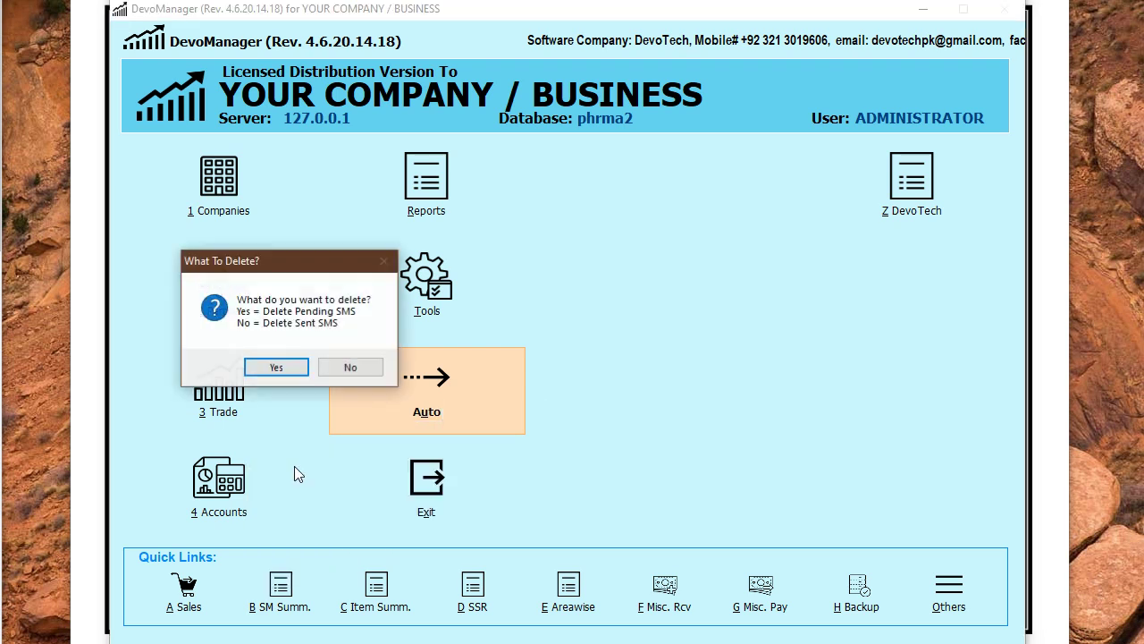
click(352, 374)
click(433, 366)
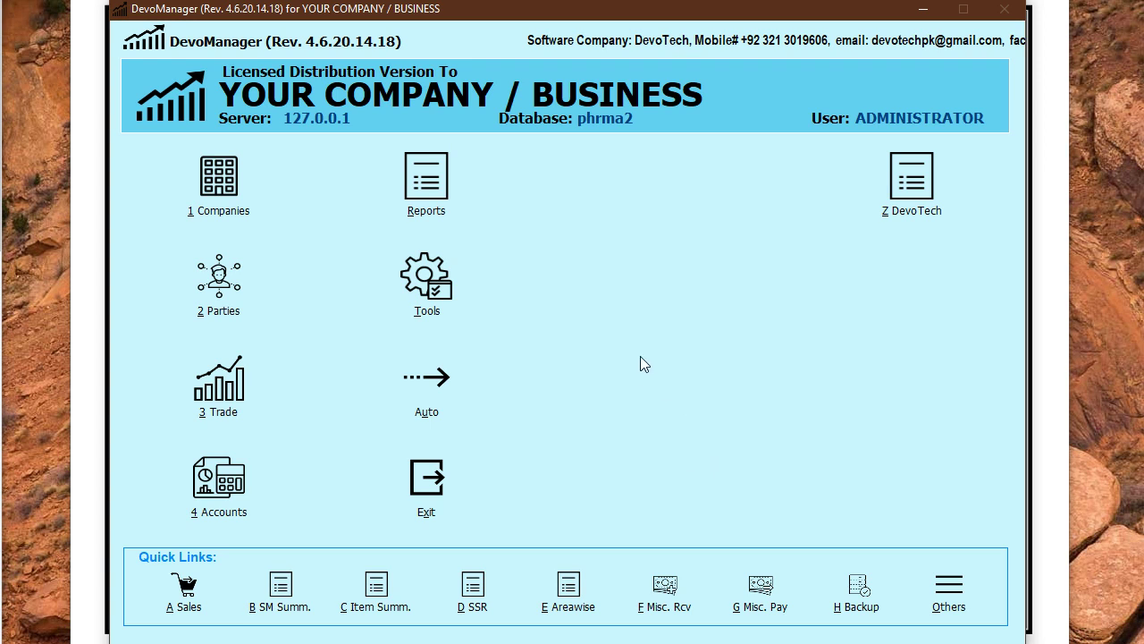
click(446, 188)
mouse_move(499, 284)
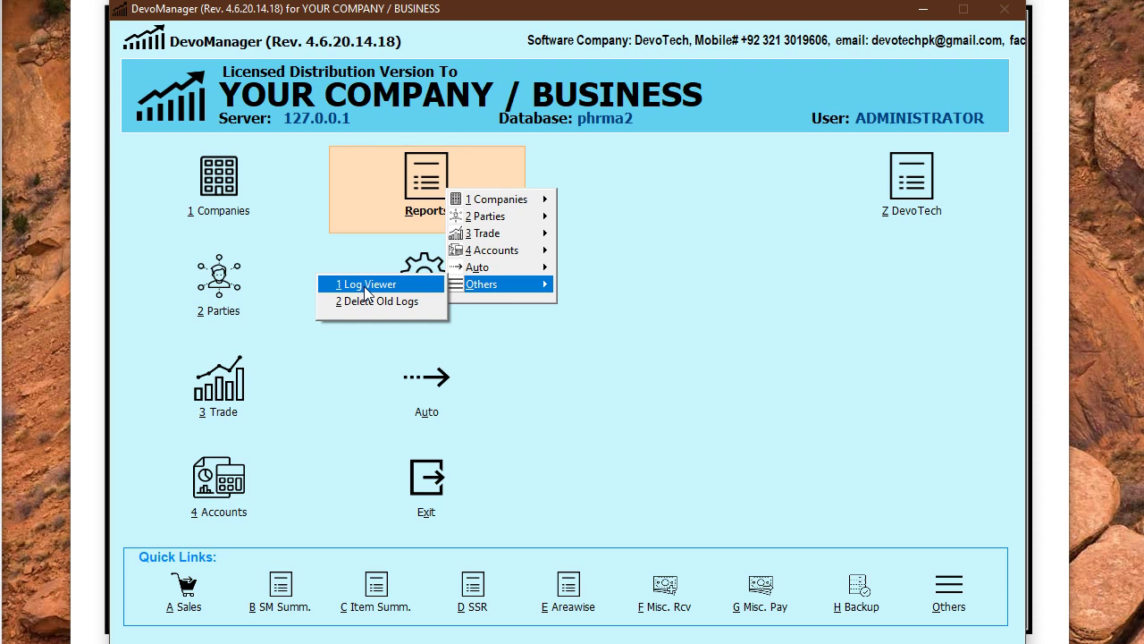
click(663, 400)
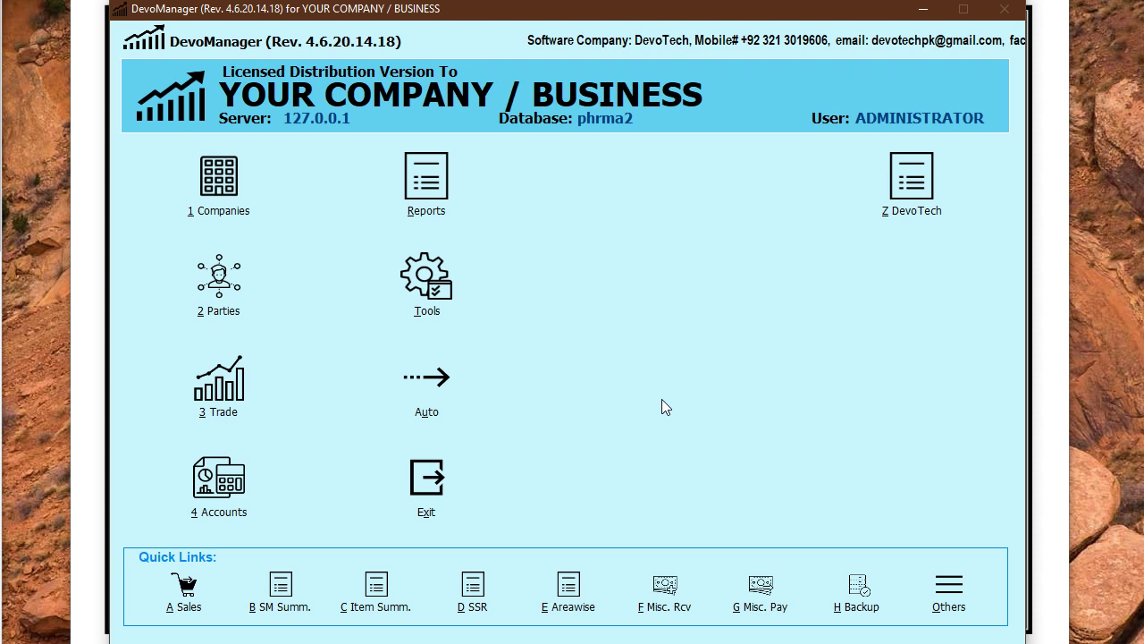
click(427, 176)
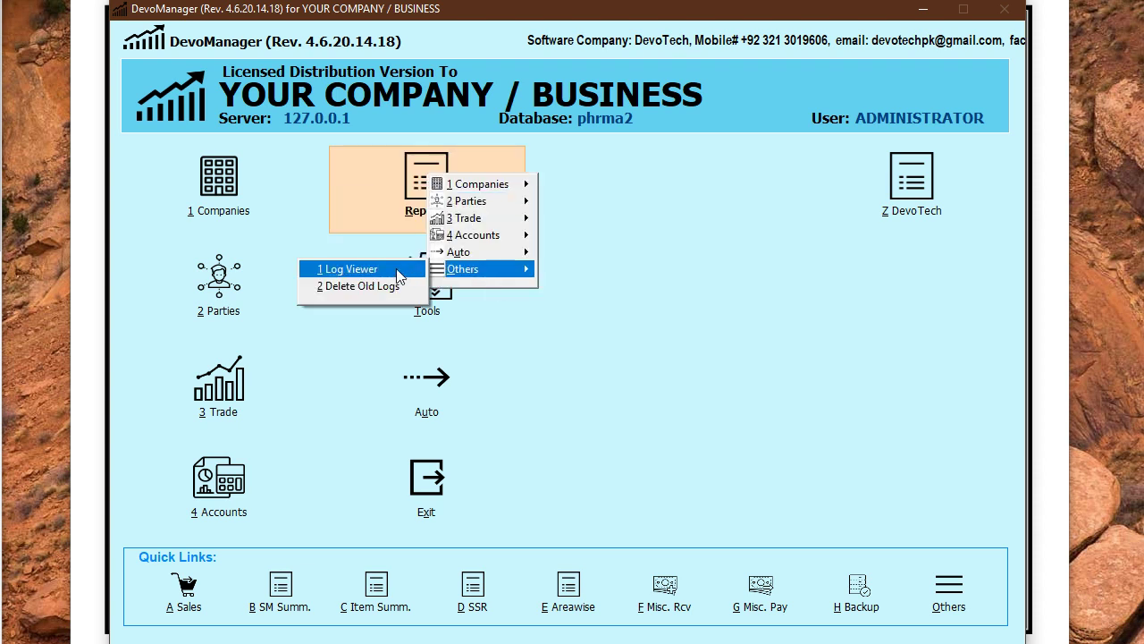
click(344, 269)
click(385, 367)
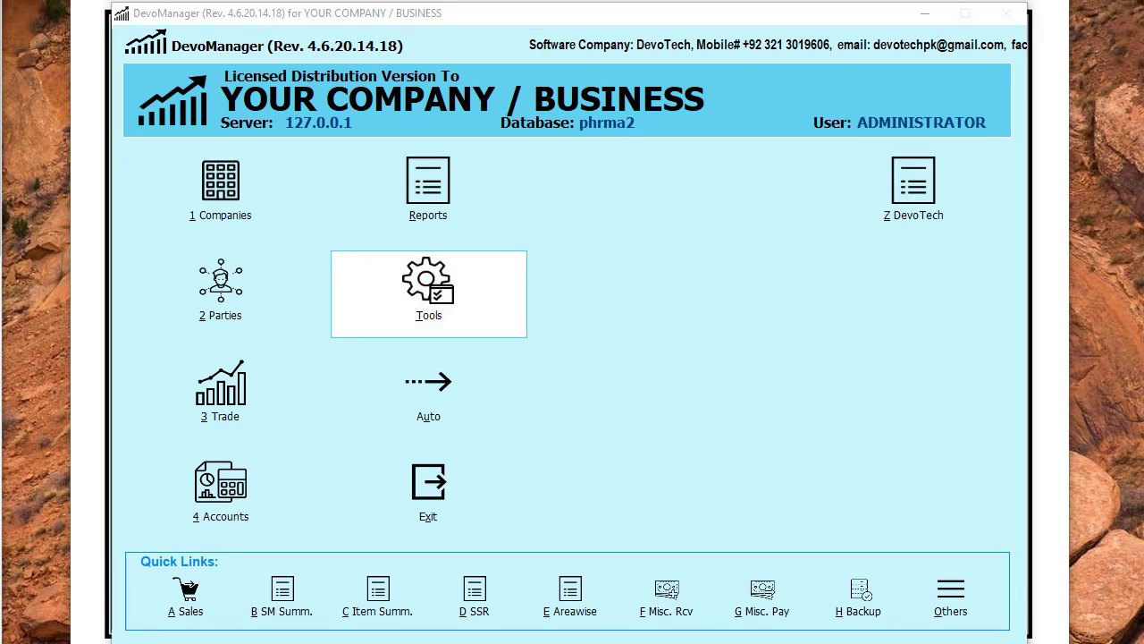
Start the Delete Old Logs operation and authorize it with the administrator password and the DevoTech super password
click(432, 203)
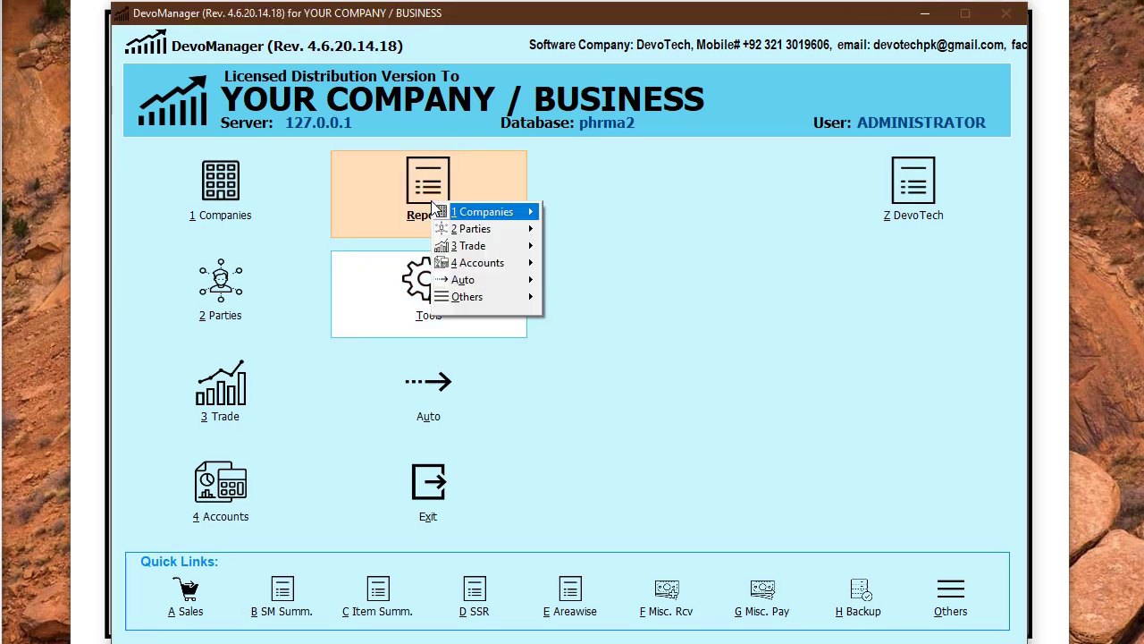
mouse_move(469, 298)
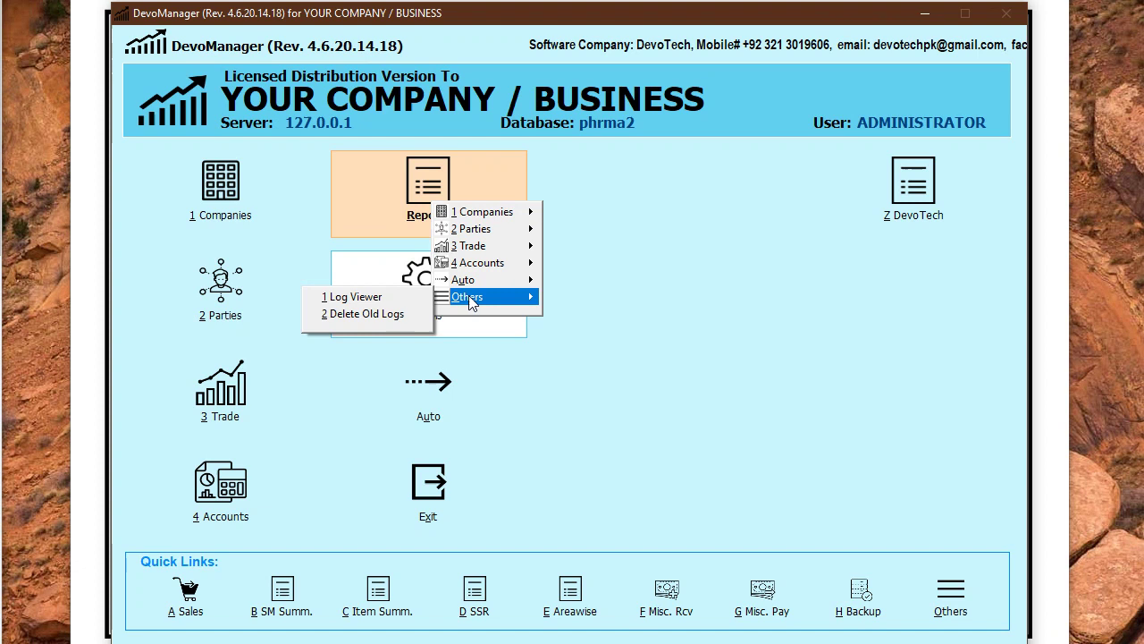
click(369, 316)
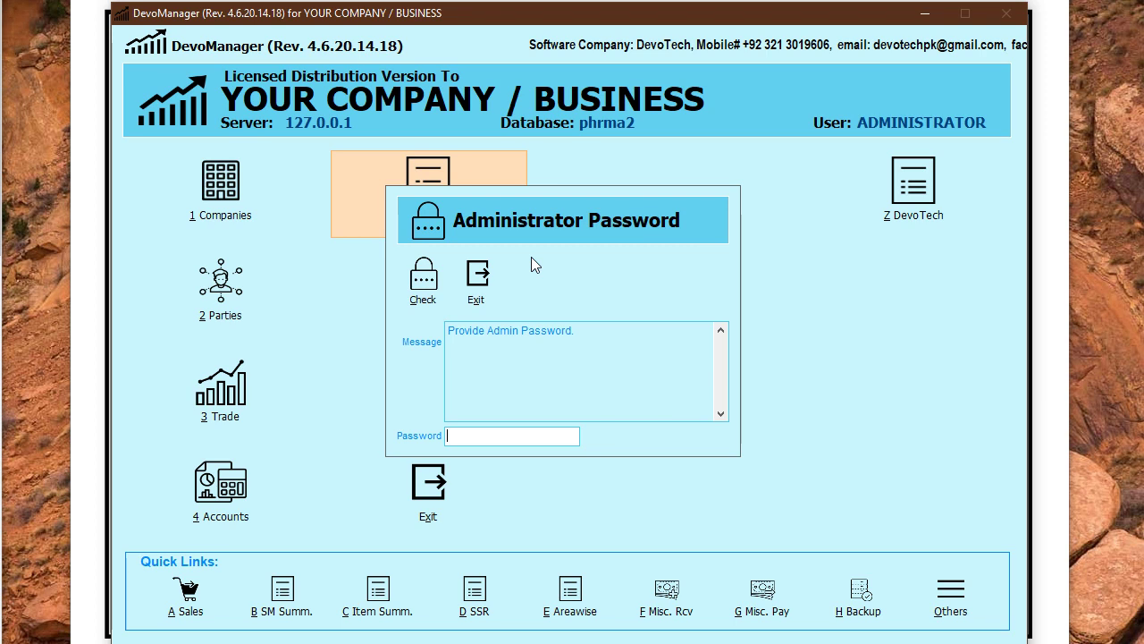
text(*****)
key(Tab)
key(Return)
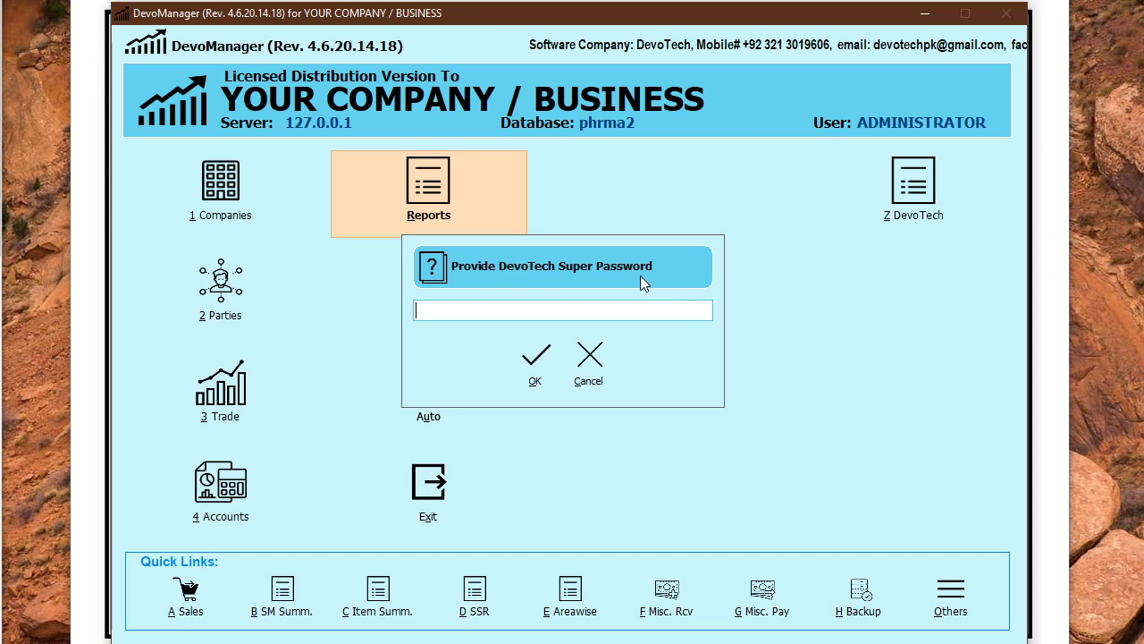
text(#######)
key(Return)
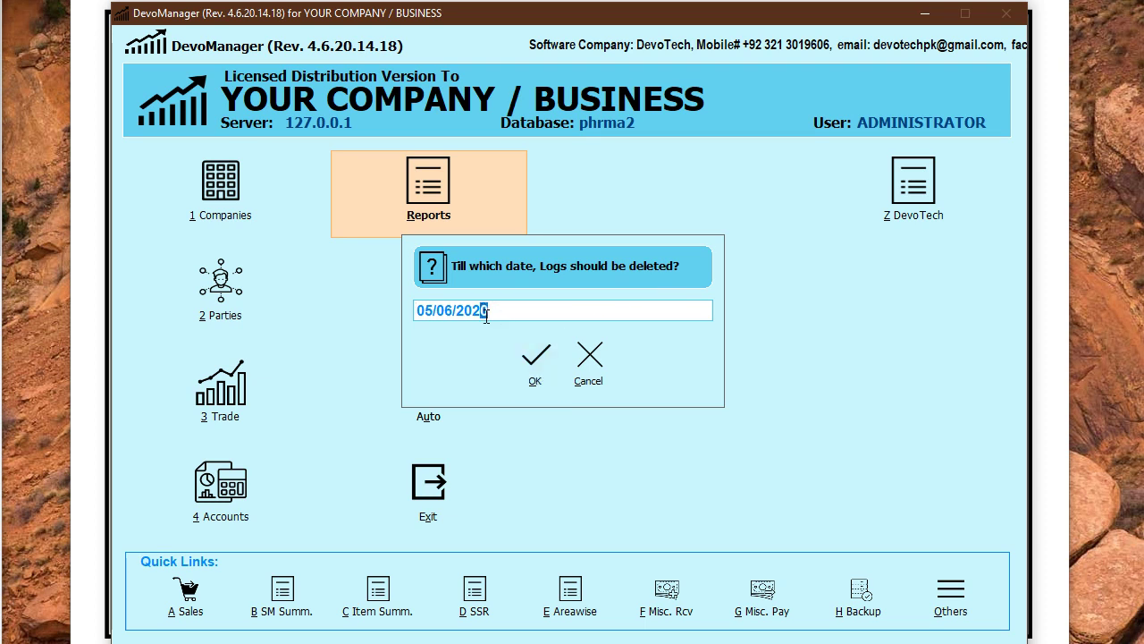
Set the log deletion cutoff date to 01/03/2020, confirm the deletion and dismiss the completion message
drag(490, 311, 367, 326)
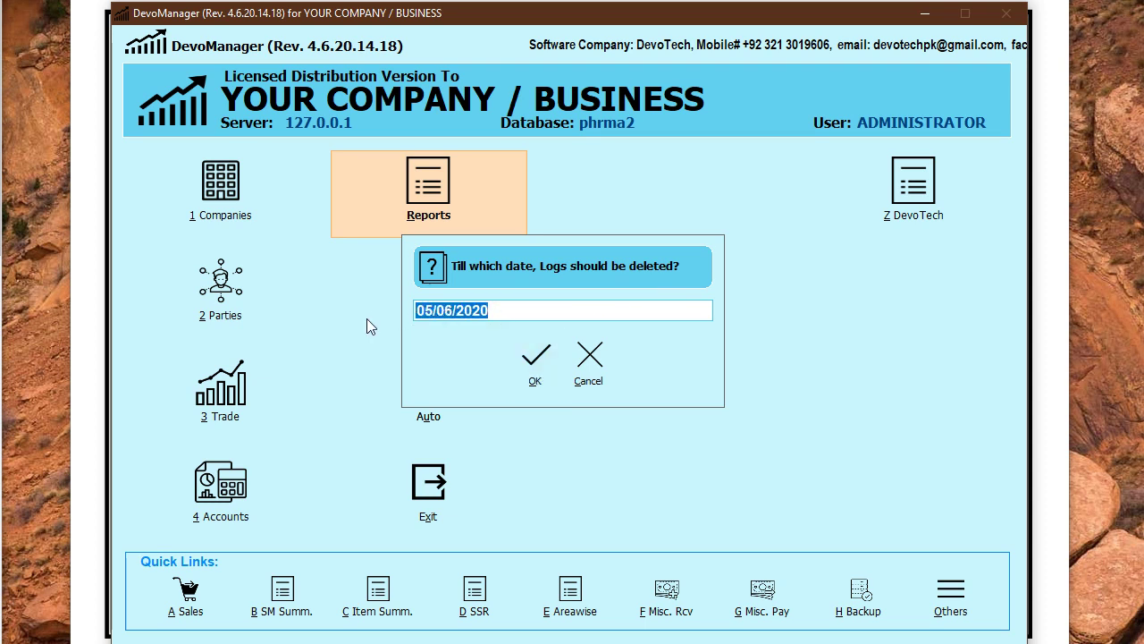
text(01/03/2020)
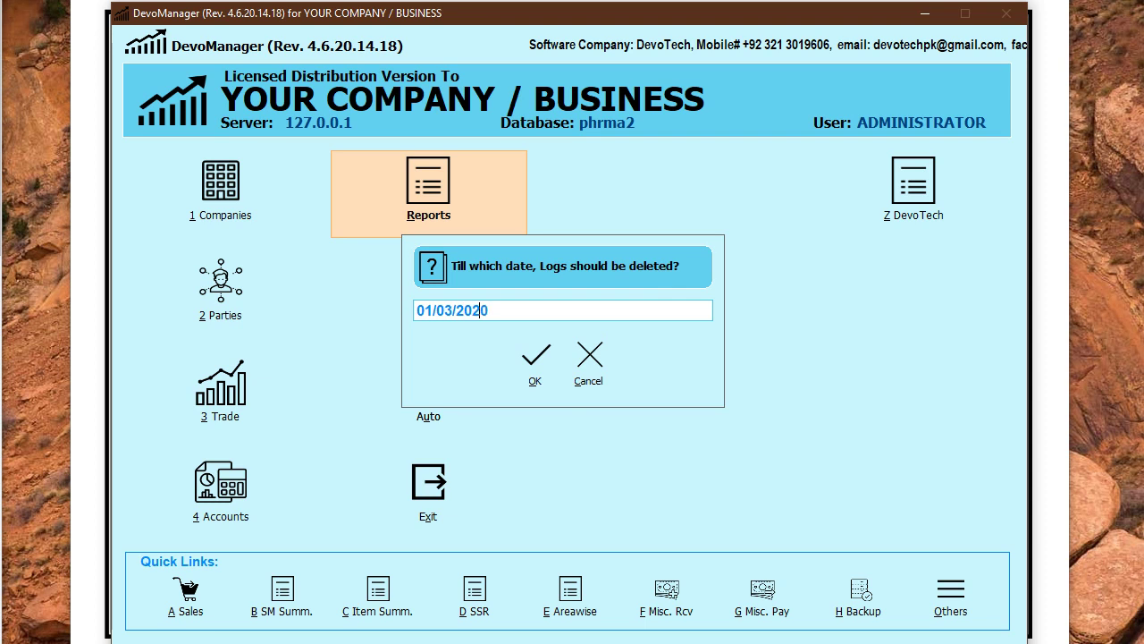
click(547, 381)
drag(302, 272, 549, 261)
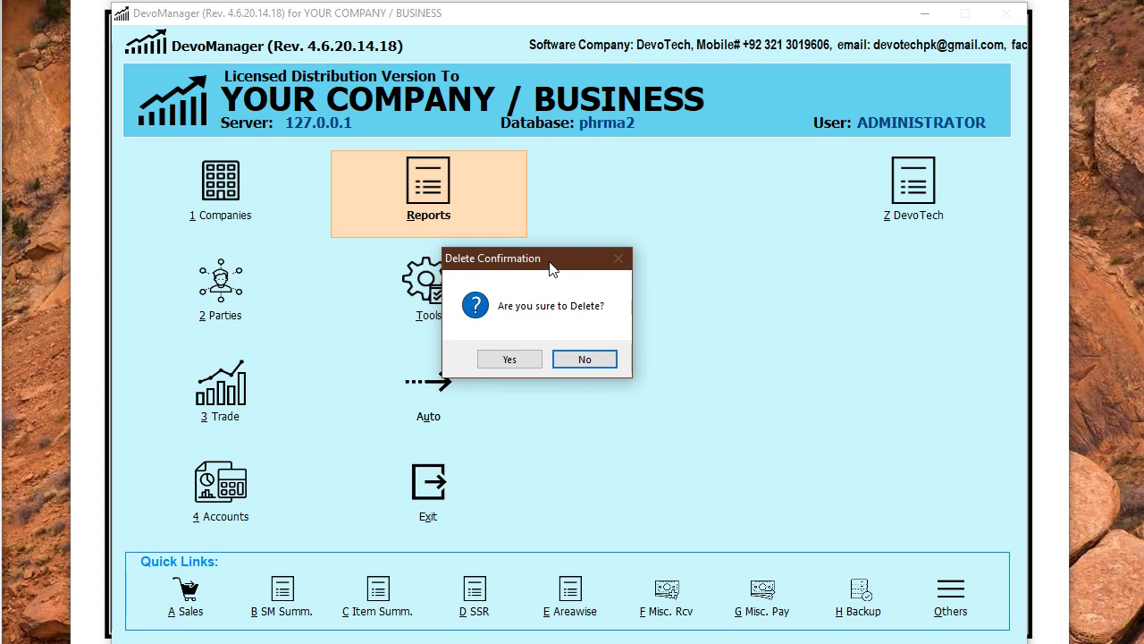
click(528, 363)
drag(302, 282, 535, 265)
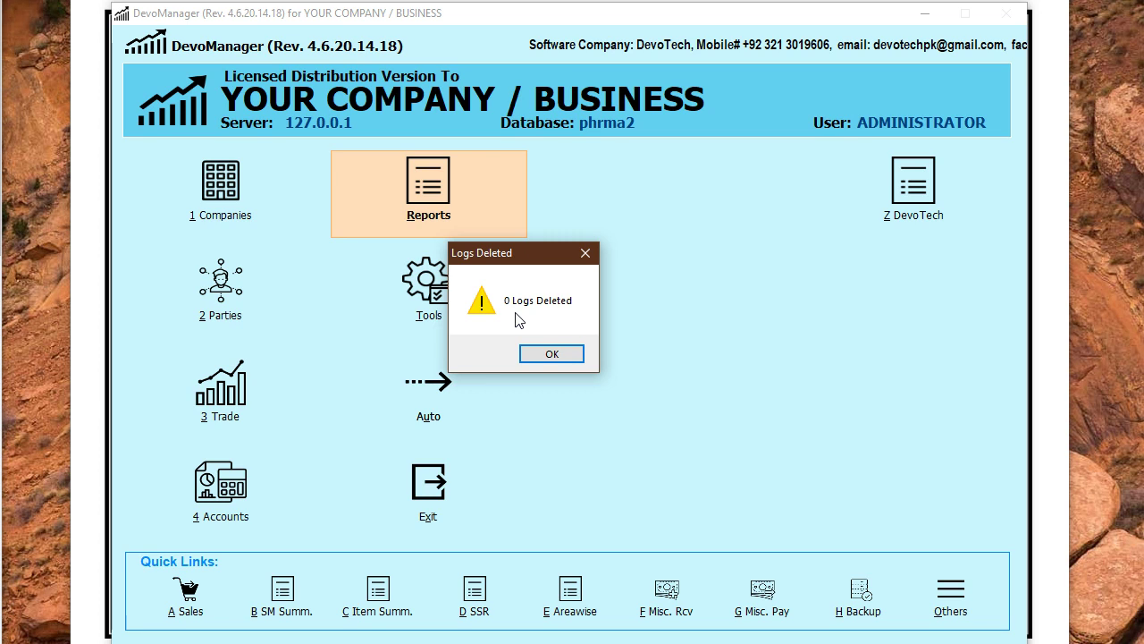
click(553, 355)
Go to the Trade section
key(3)
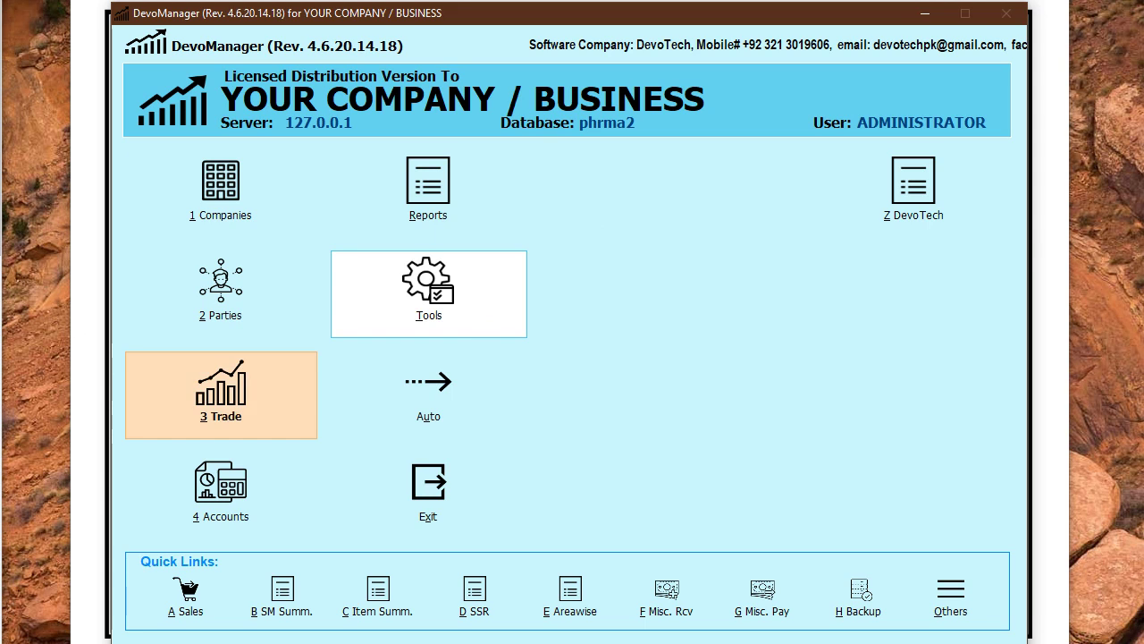